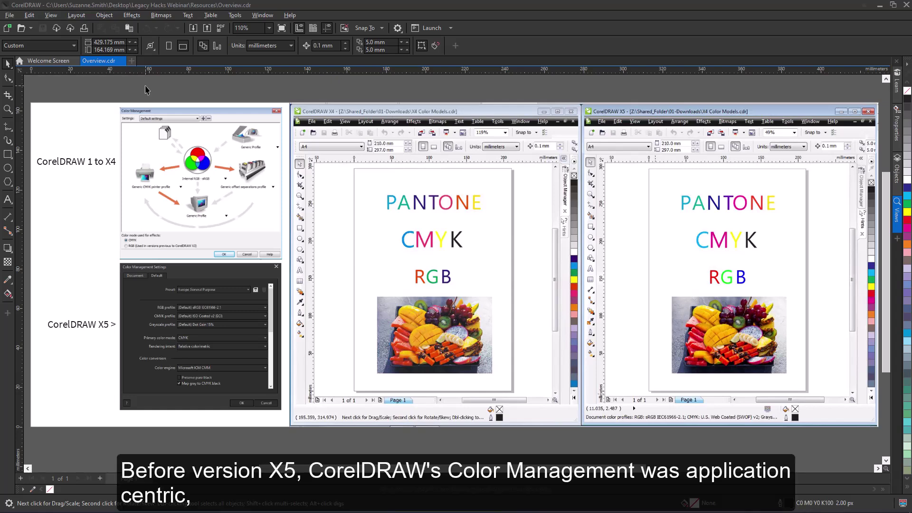
- Zoom into the CorelDRAW 1 to X4 screenshot, then pan down to the X5 Color Management Settings screenshot
click(8, 109)
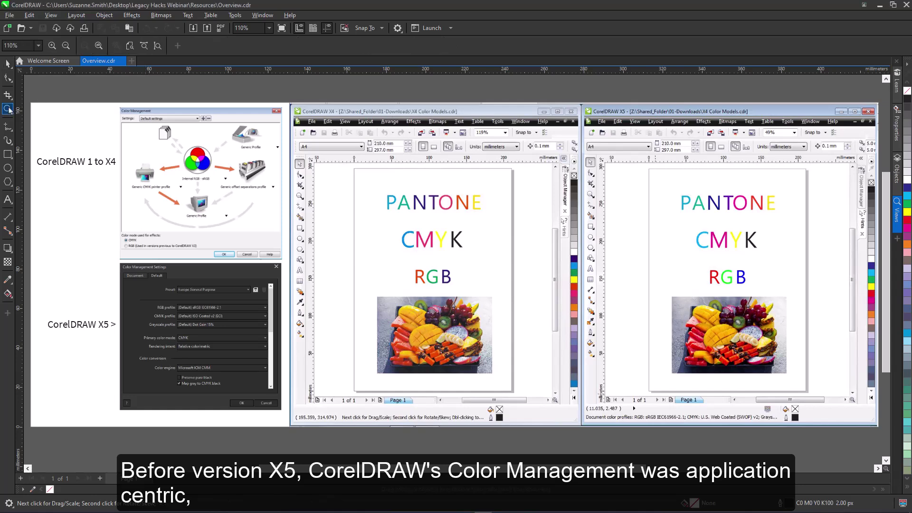
drag(29, 100, 290, 265)
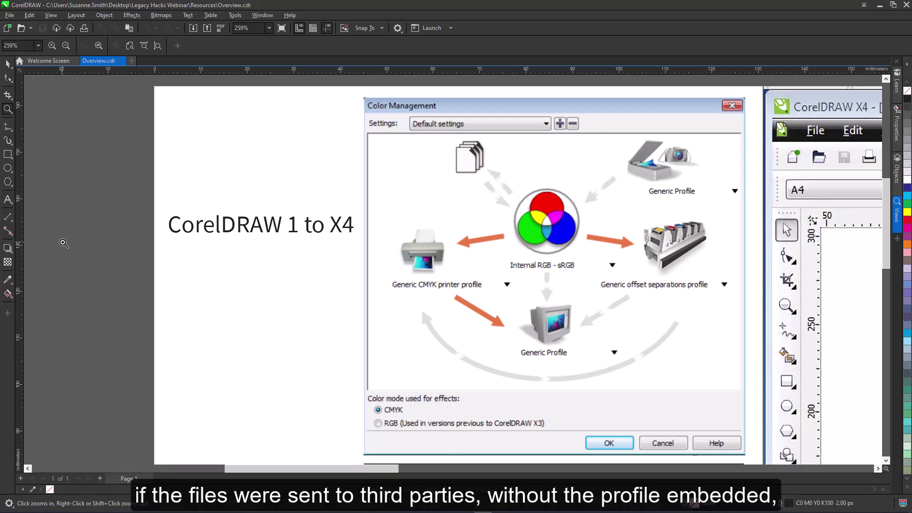
key(h)
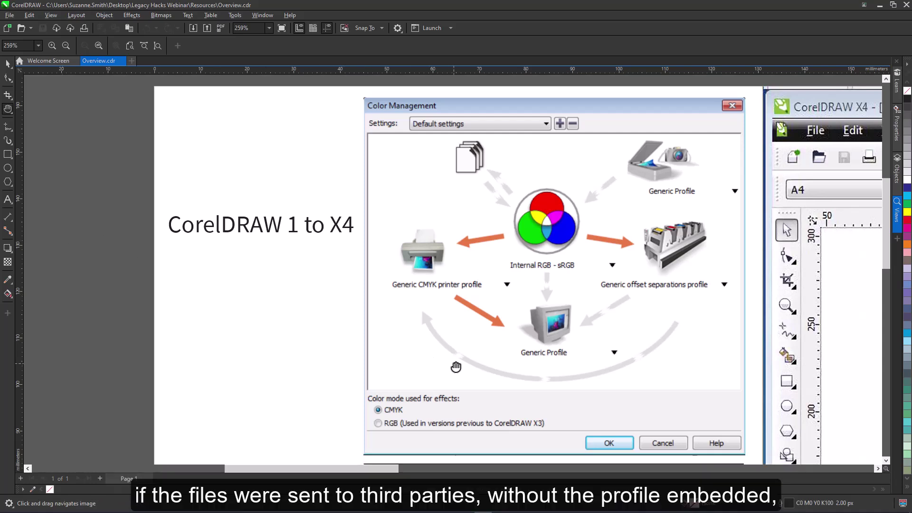
drag(455, 366, 447, 188)
scroll(447, 209, down, 5)
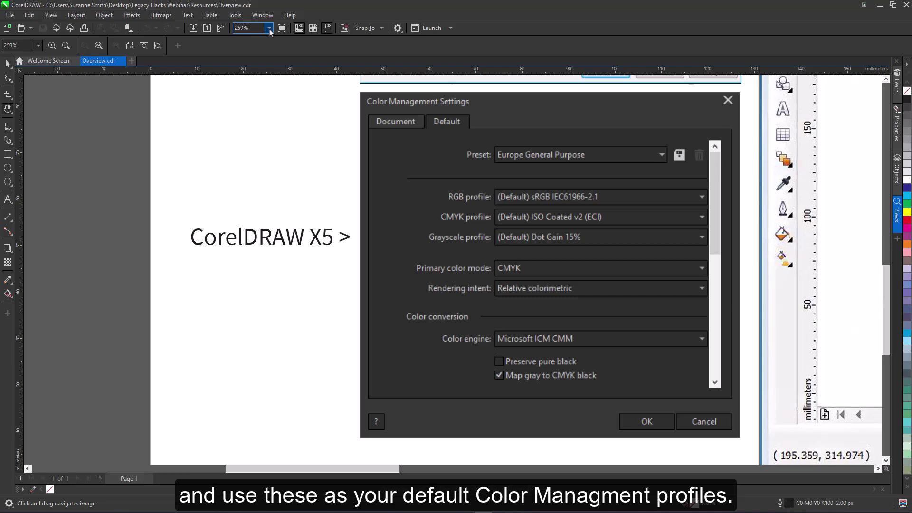
- Zoom out to show both version screenshots, then zoom in on the X4 and X5 text samples
click(269, 28)
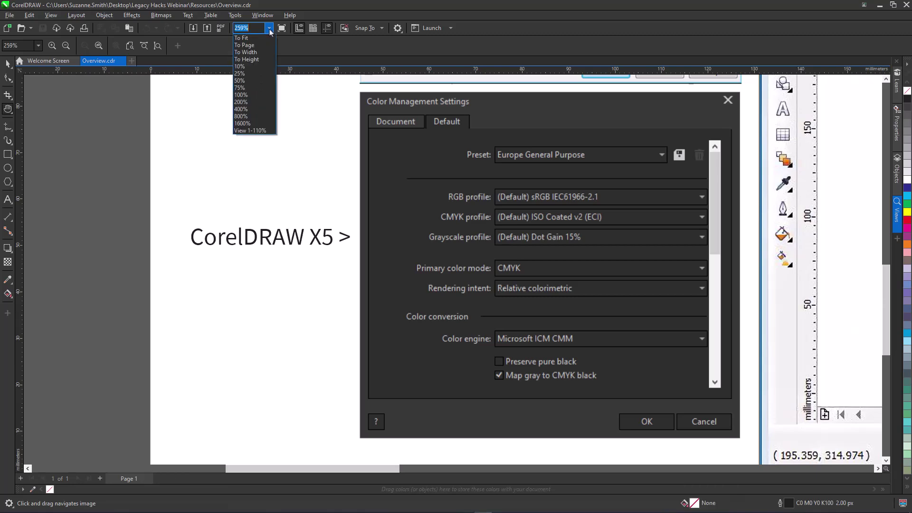
click(264, 60)
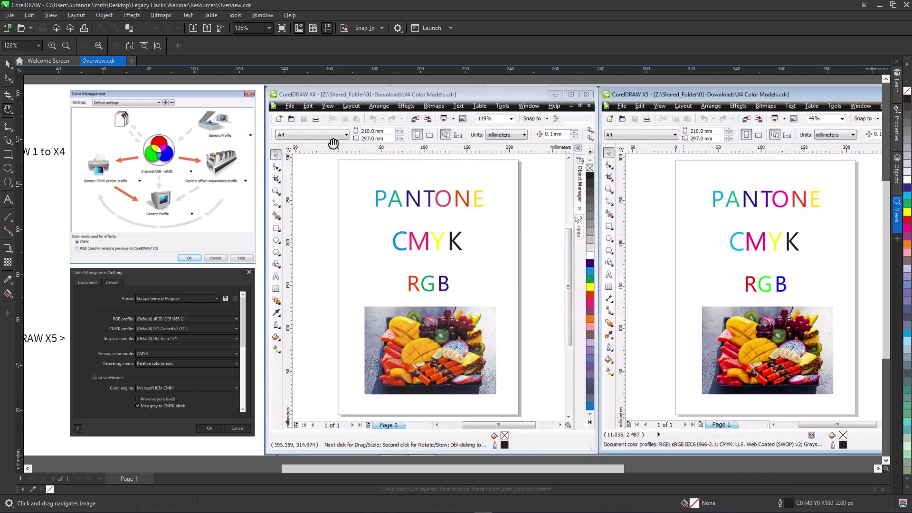
key(z)
drag(356, 180, 829, 302)
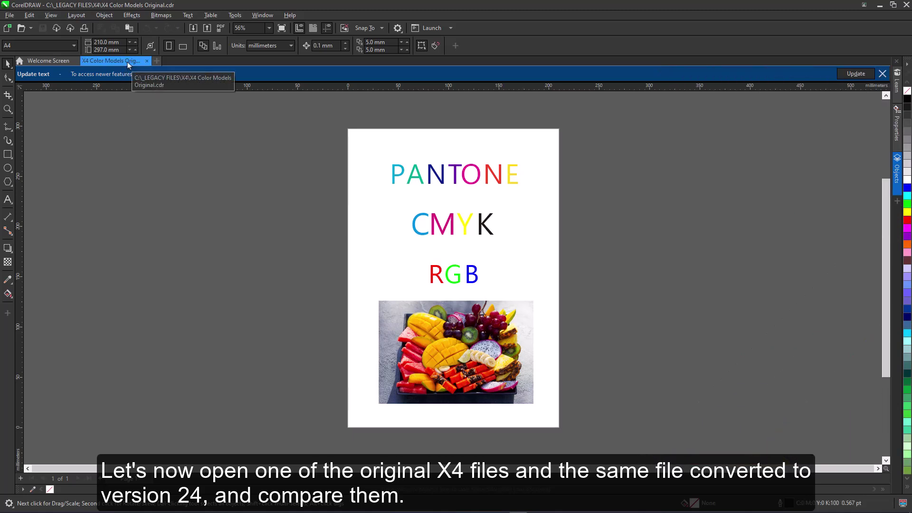
- Open X4 Color Models converted to vs24.cdr from _LEGACY FILES > Converted Files
click(21, 29)
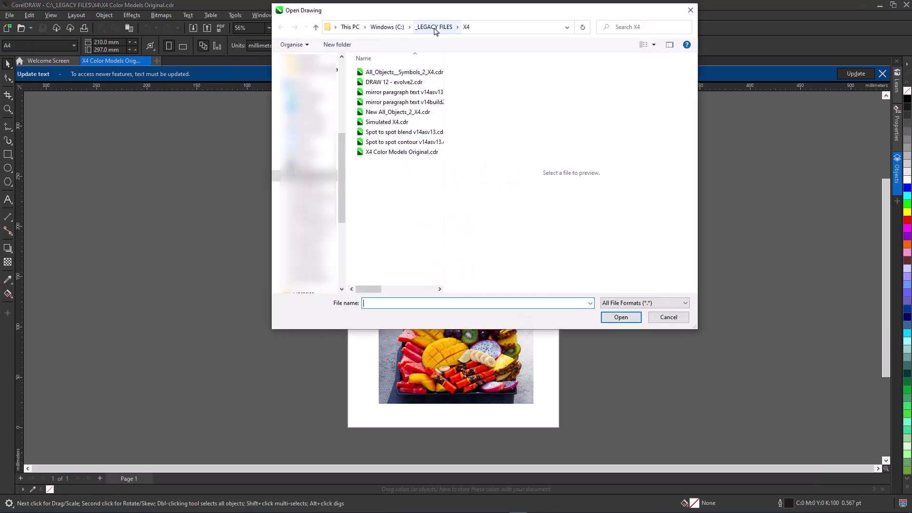
click(434, 28)
double_click(400, 82)
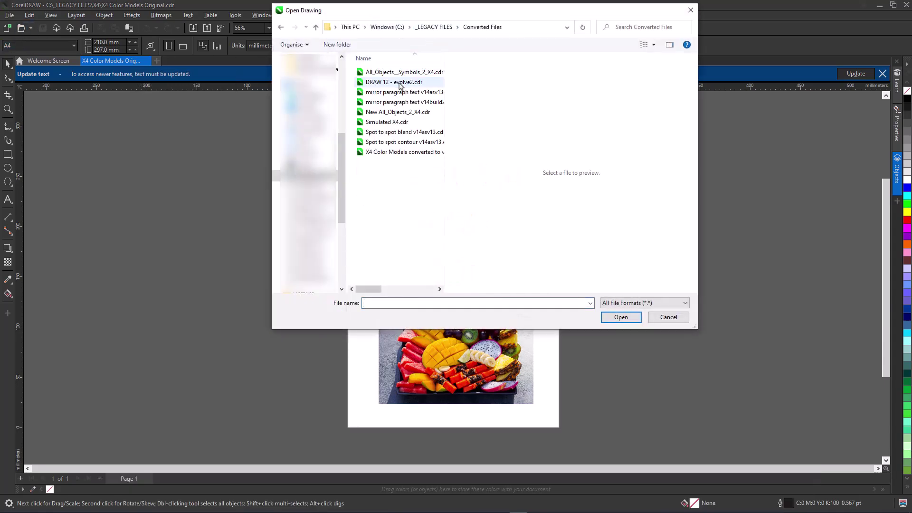
click(398, 152)
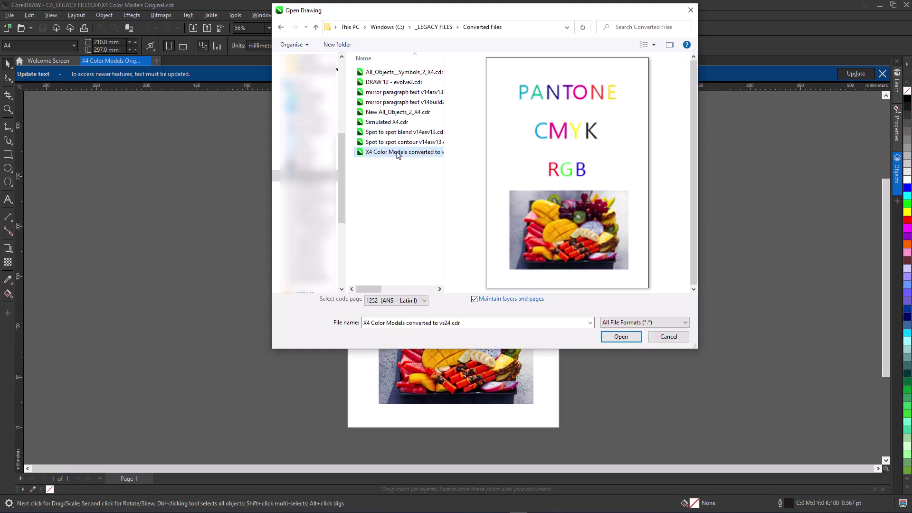
click(617, 339)
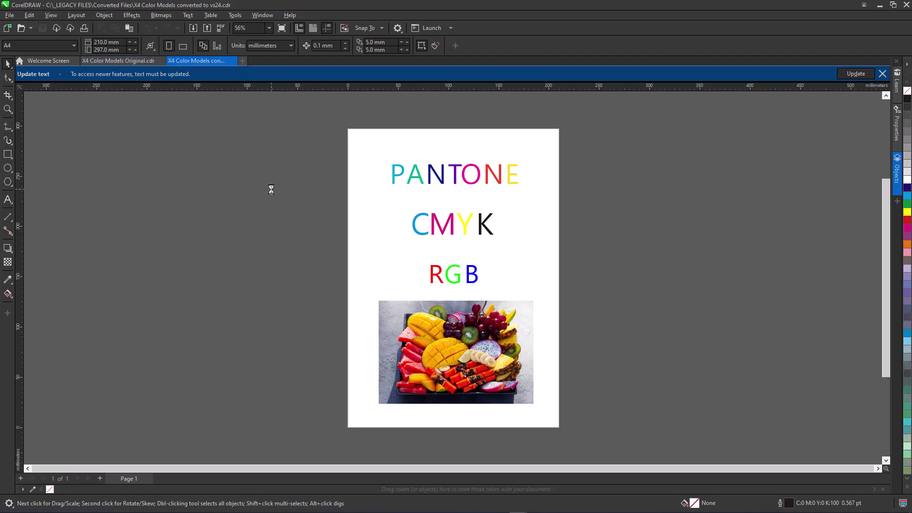
- Bring up the Window menu's arrangement options to tile the two documents vertically
click(264, 16)
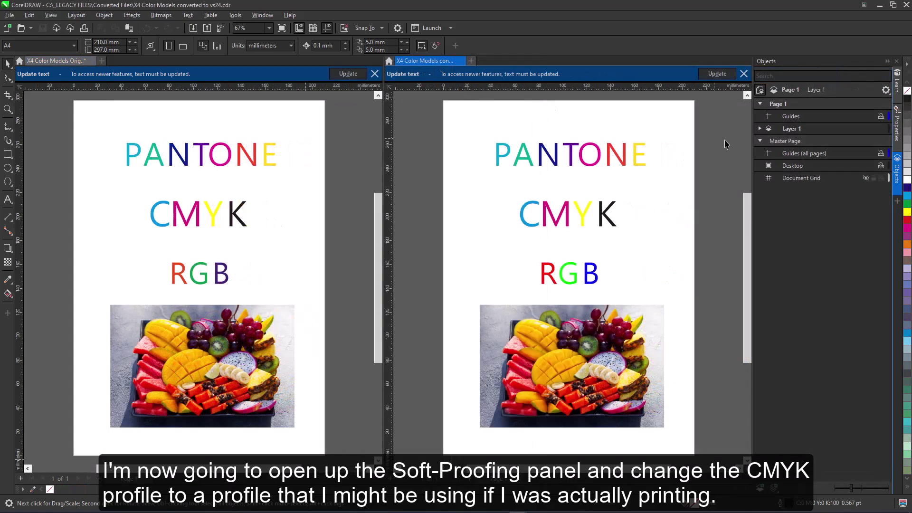
- Add the Color Proofing docker and enable Proof colors
click(897, 202)
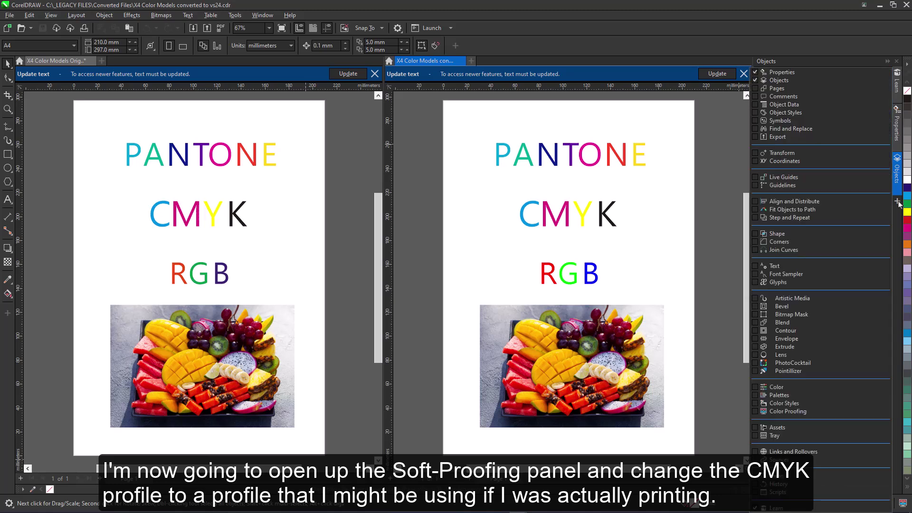
click(756, 413)
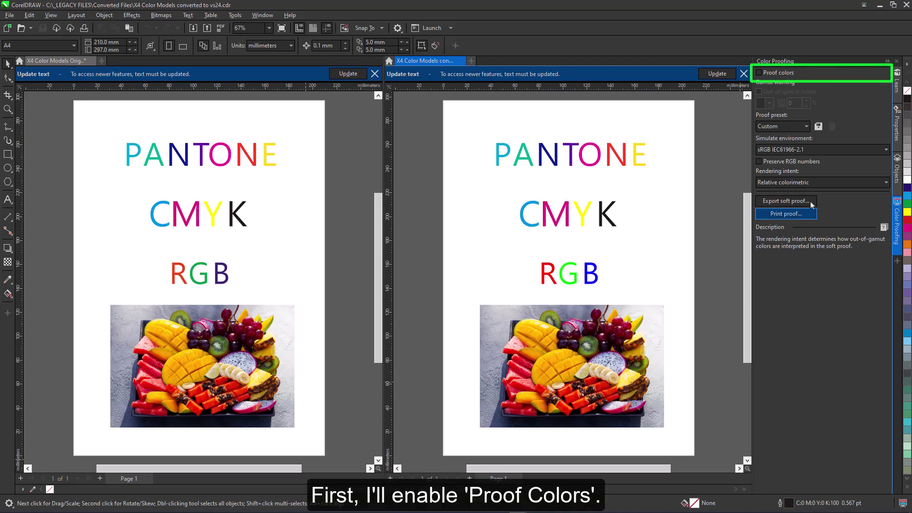
click(759, 73)
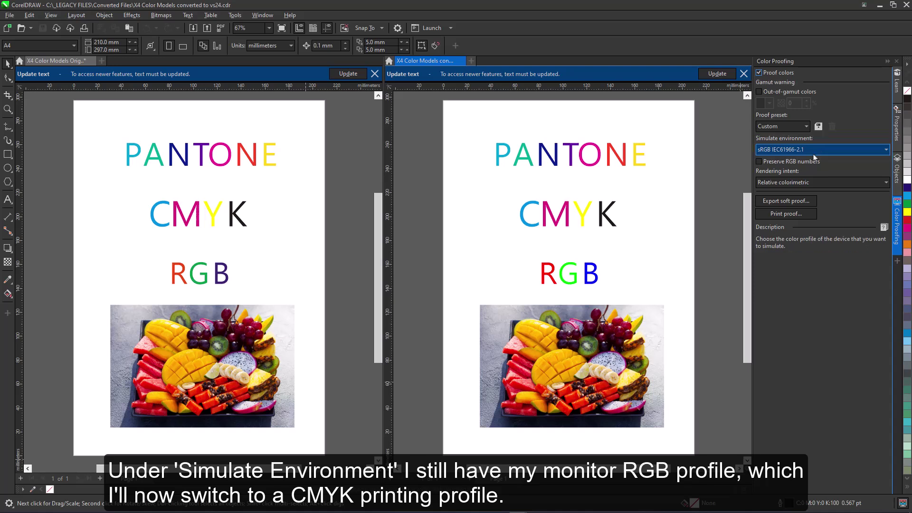
- Set the simulated environment to Coated FOGRA27 (ISO 12647-2:2004)
click(886, 150)
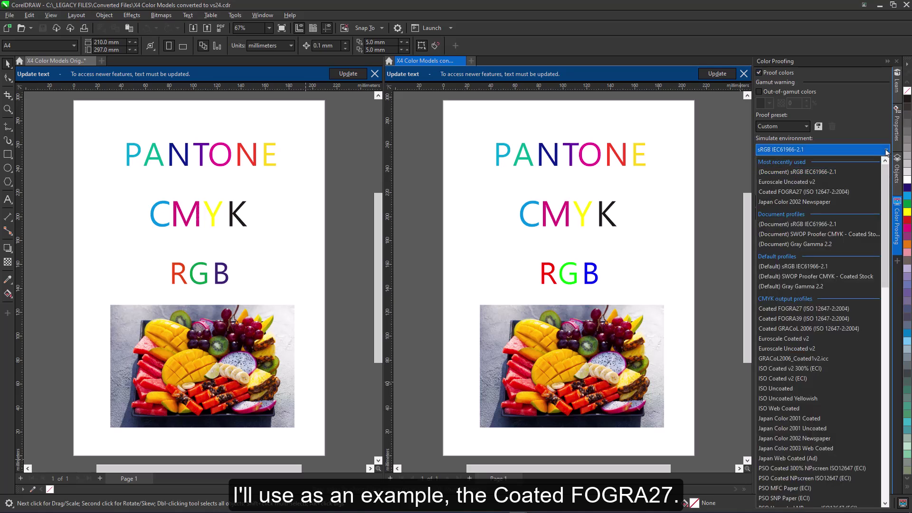
click(832, 308)
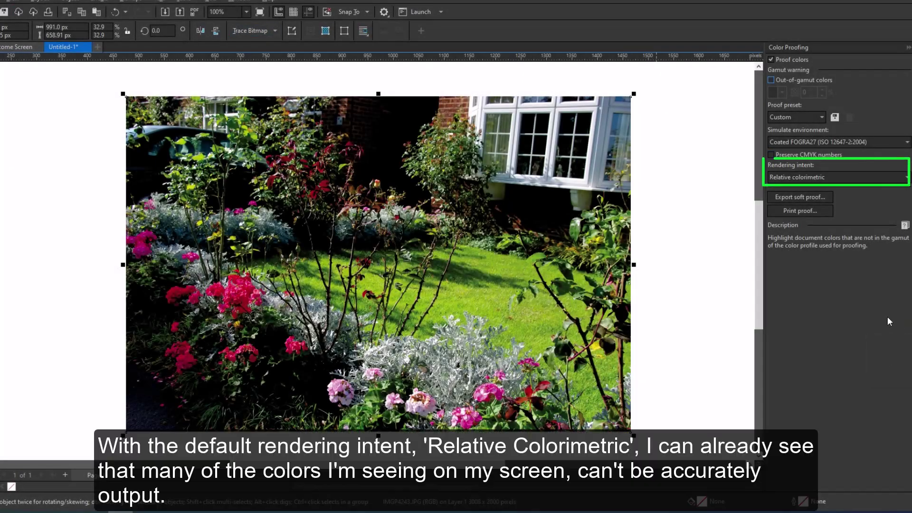
- Enable the Out-of-gamut colors warning so unprintable colours show green
click(770, 81)
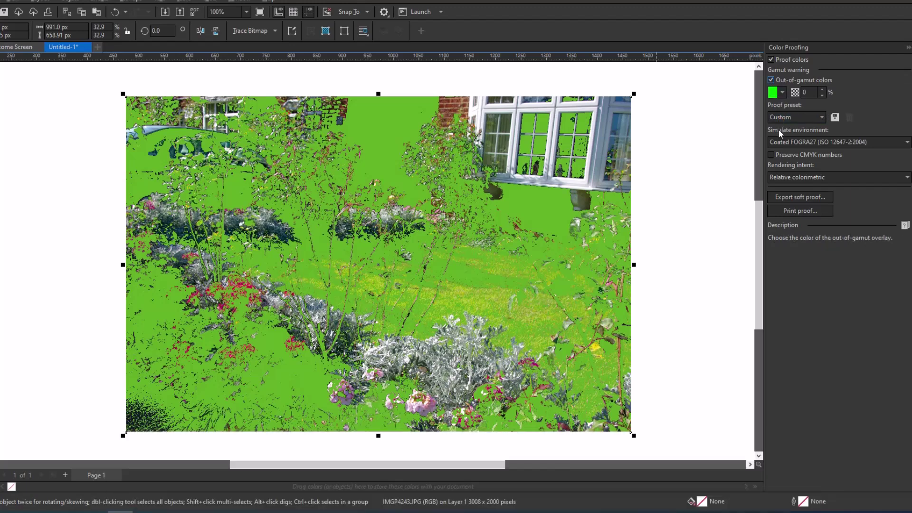
- Try Absolute colorimetric, then Perceptual, then Saturation as the proofing rendering intent
click(795, 179)
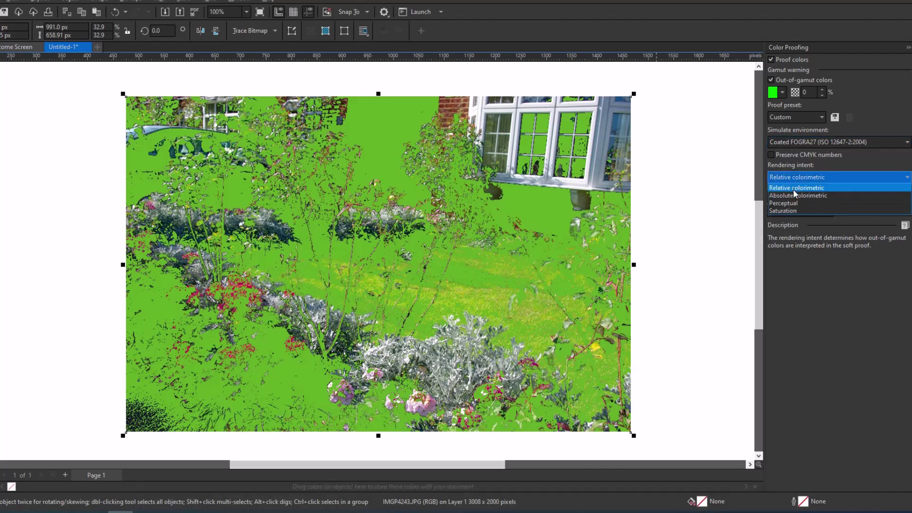
click(794, 196)
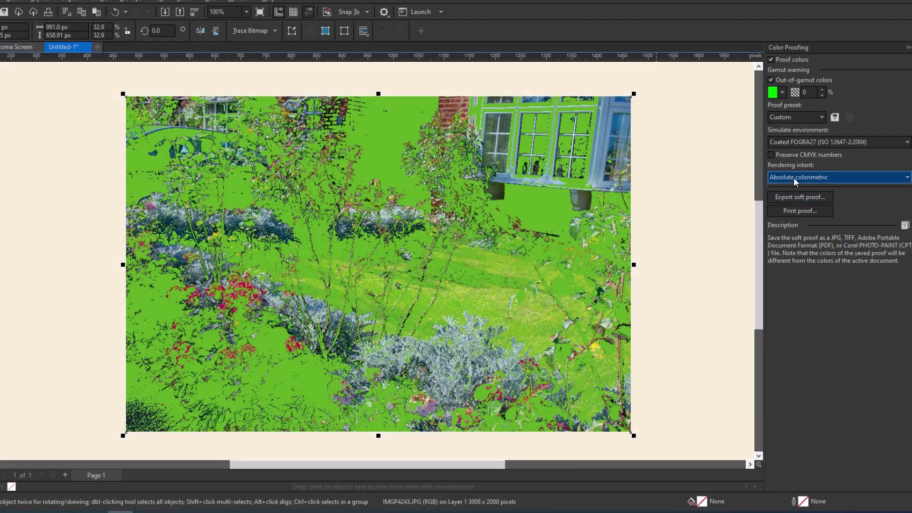
click(794, 176)
click(788, 202)
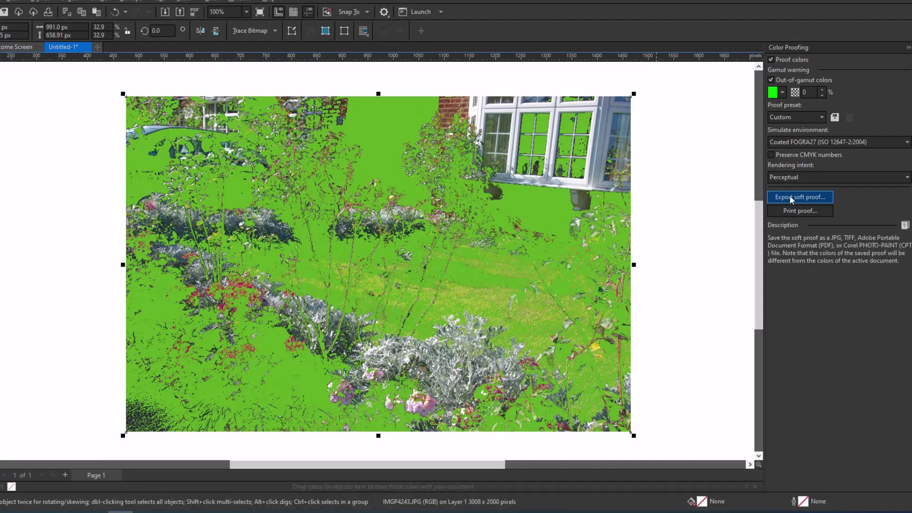
click(791, 176)
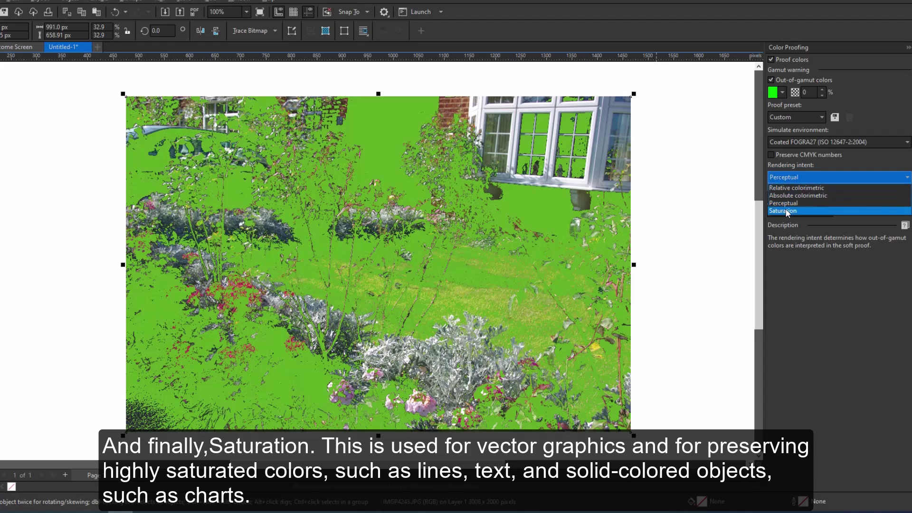
click(785, 210)
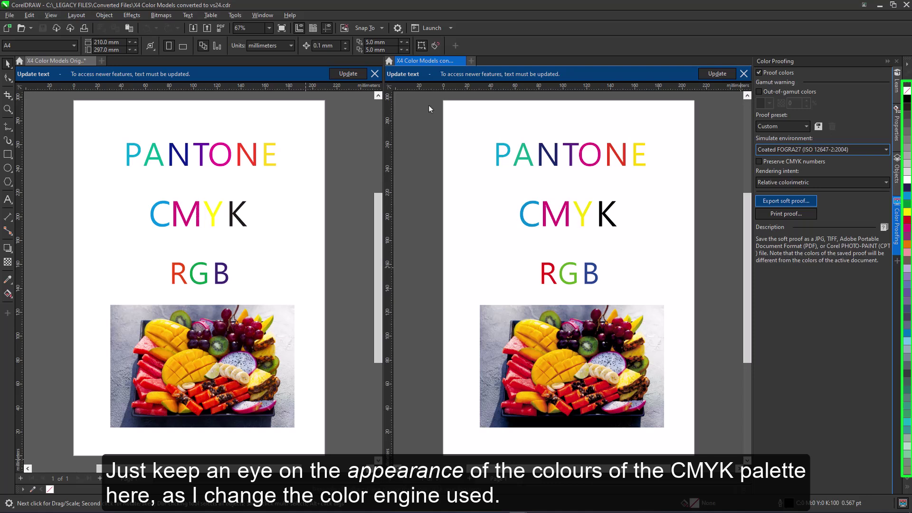
- In Color Management's Default settings, set the Color engine to None and apply it
click(235, 15)
click(243, 51)
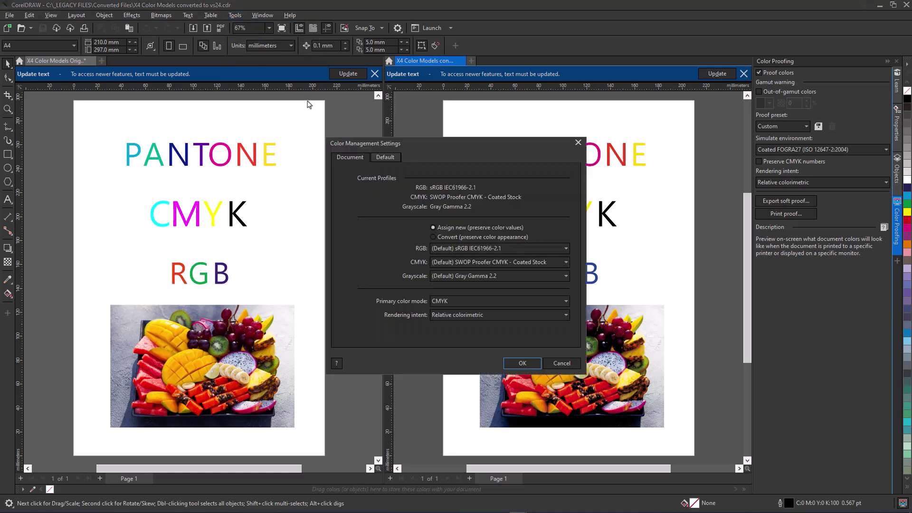
click(383, 158)
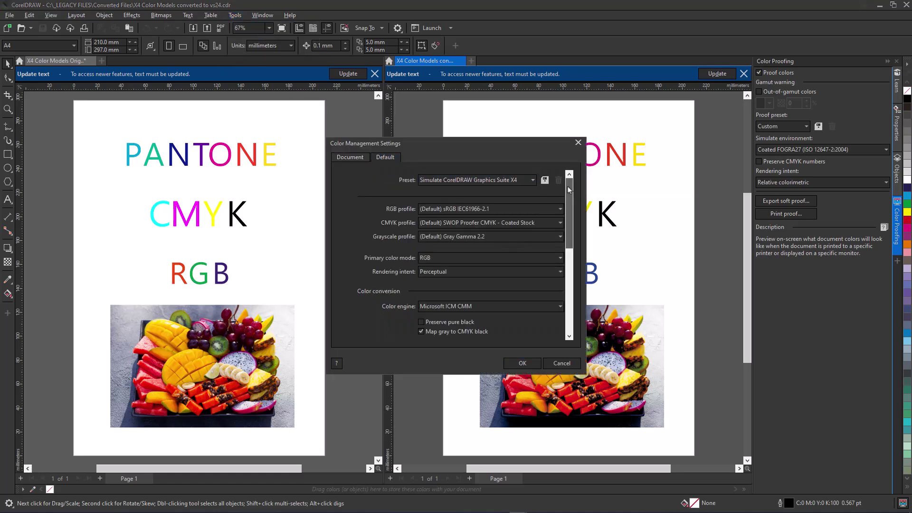
drag(568, 190, 570, 261)
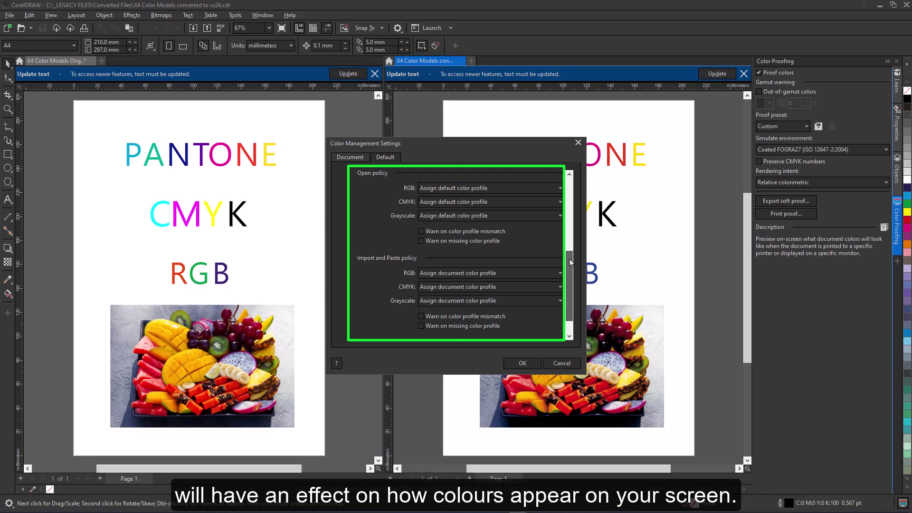
drag(570, 261, 570, 221)
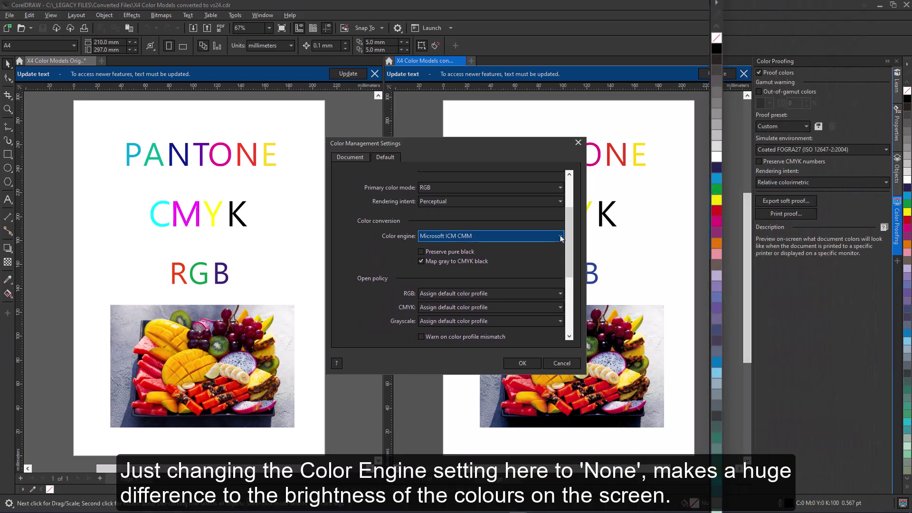
click(560, 236)
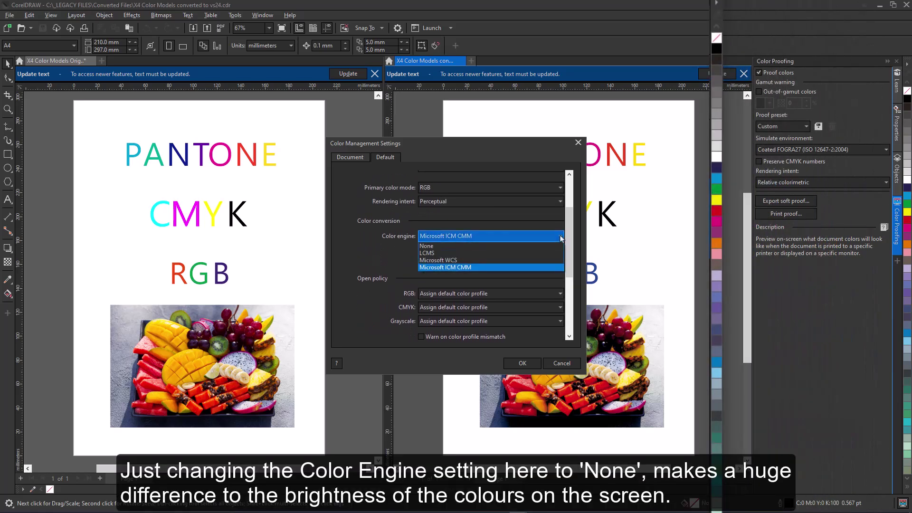
click(440, 246)
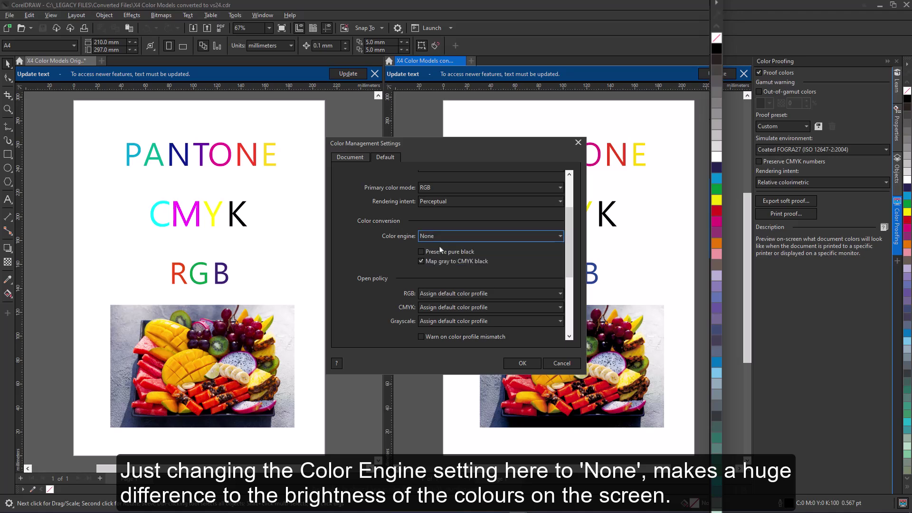
click(524, 363)
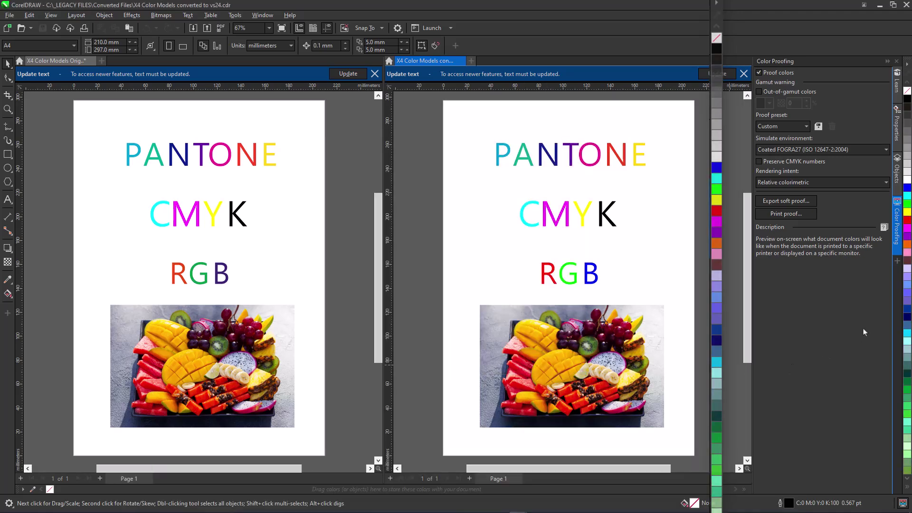